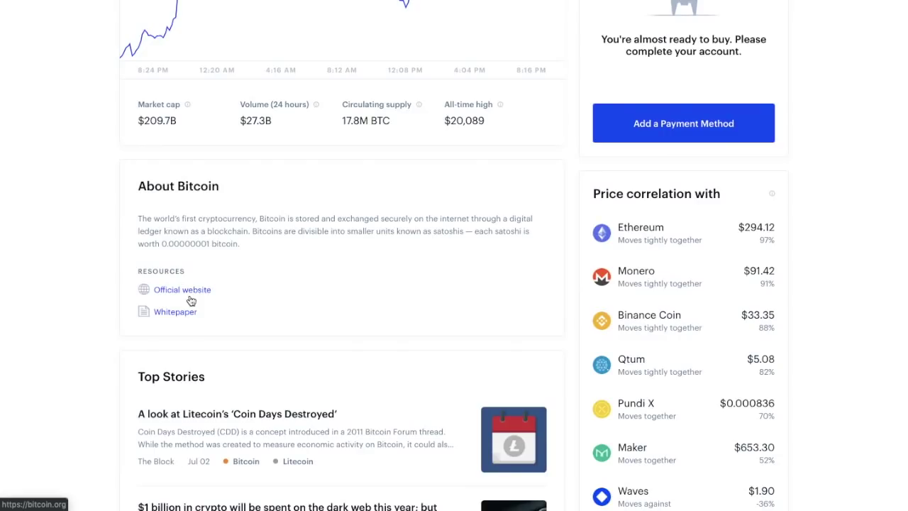
Step: Look over the Bitcoin page and start adding a payment method for trading
scroll(191, 301, "down", 4)
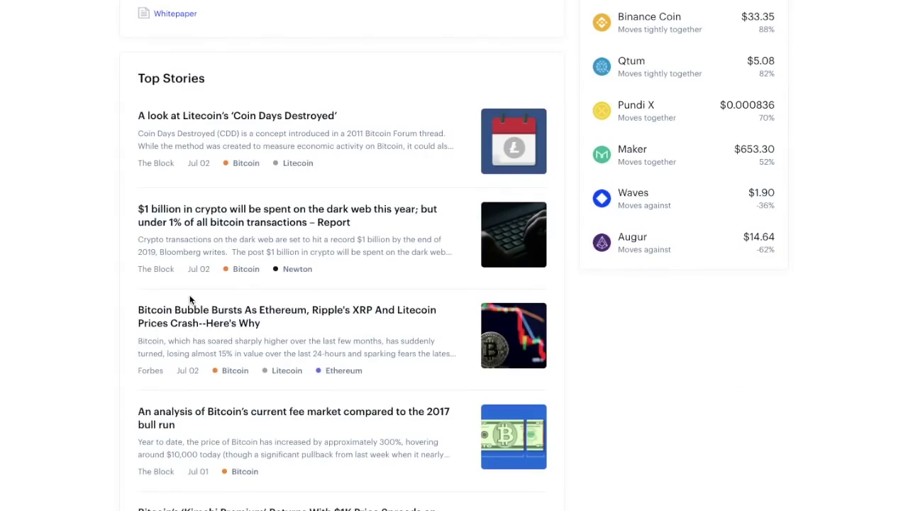
scroll(190, 299, "up", 7)
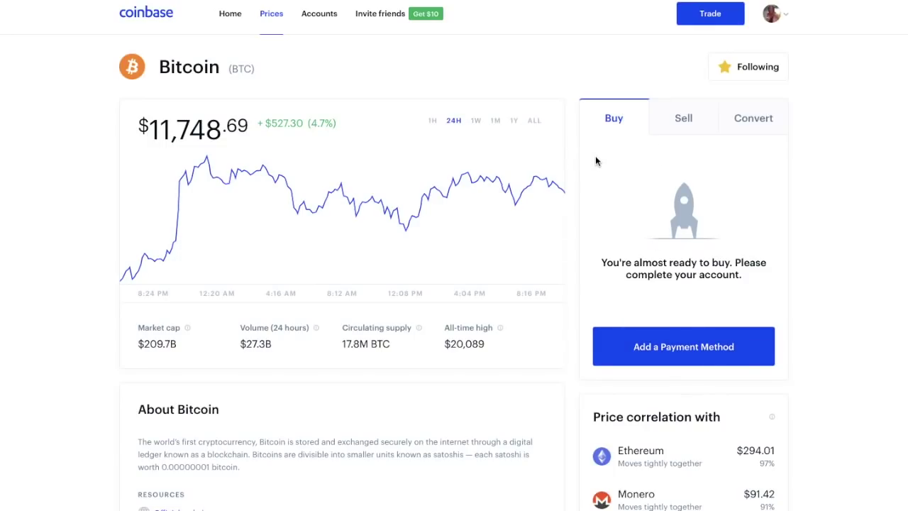
left_click(711, 21)
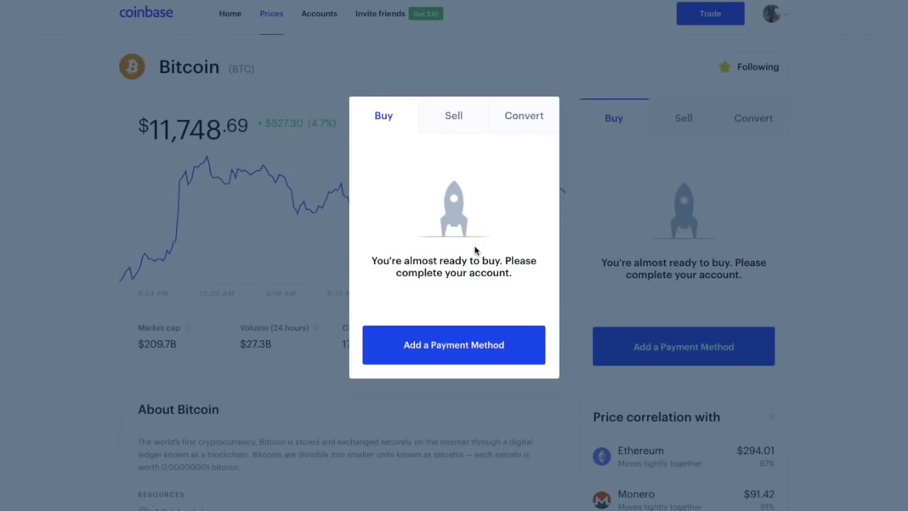
left_click(453, 350)
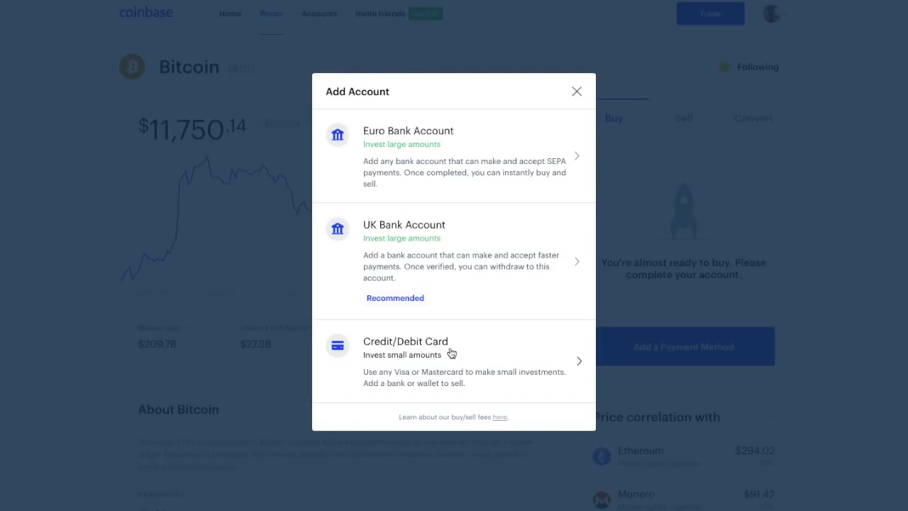
Step: Read the Coinbase pricing and fees disclosures and choose Credit/Debit Card as the account to add
left_click(500, 417)
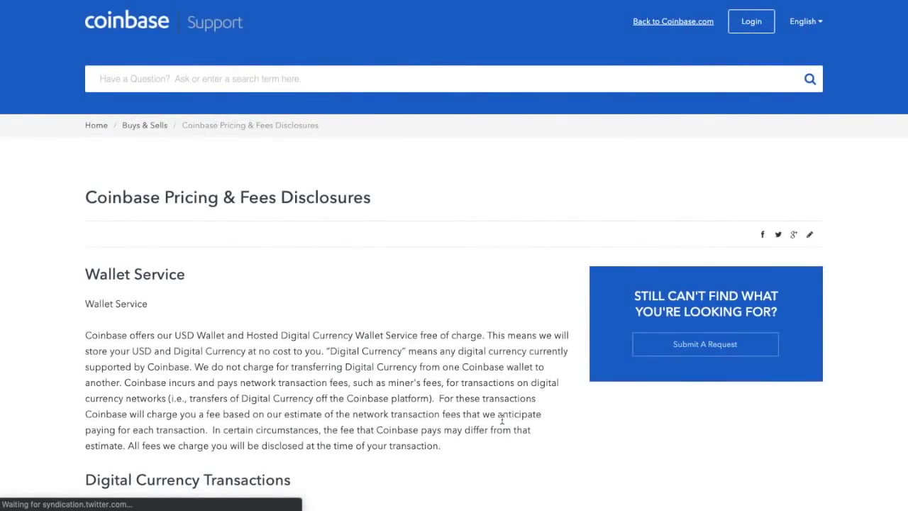
scroll(502, 420, "down", 10)
scroll(502, 421, "down", 3)
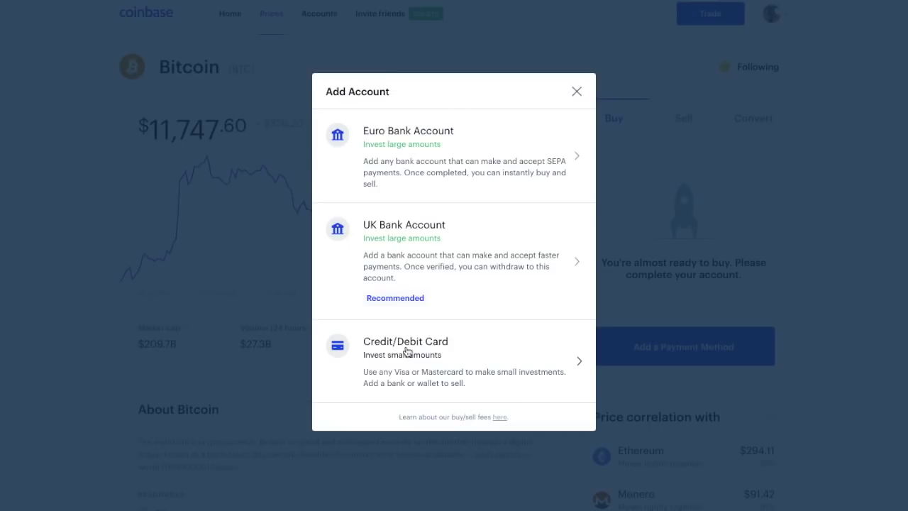
left_click(407, 352)
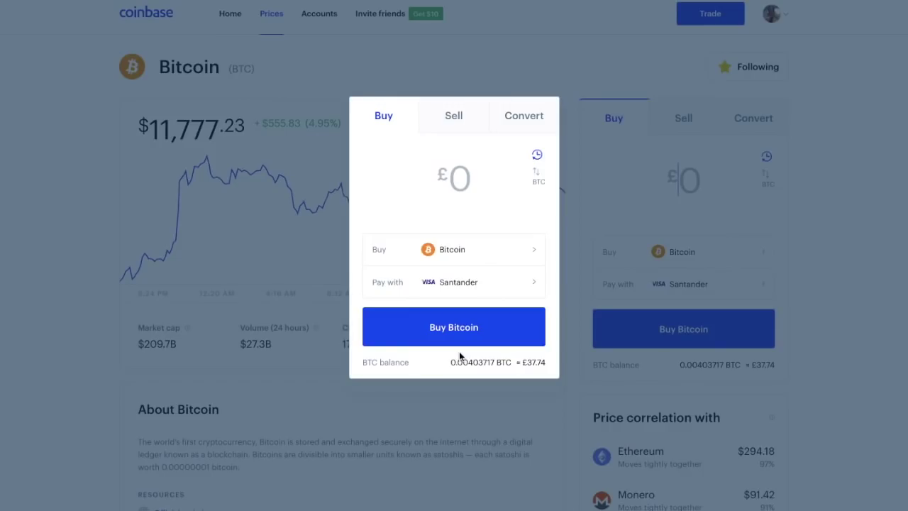
Step: Select Bitcoin as the asset to buy and One time purchase as the purchase frequency
left_click(528, 257)
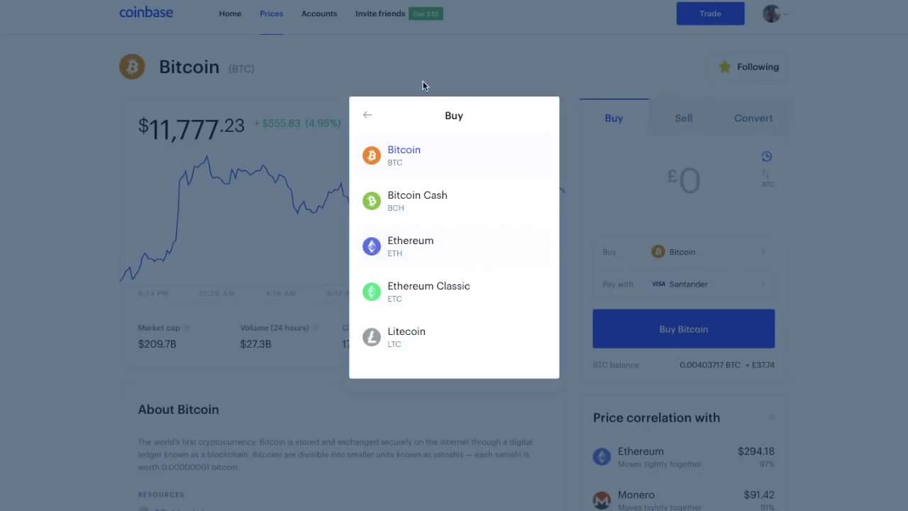
left_click(406, 160)
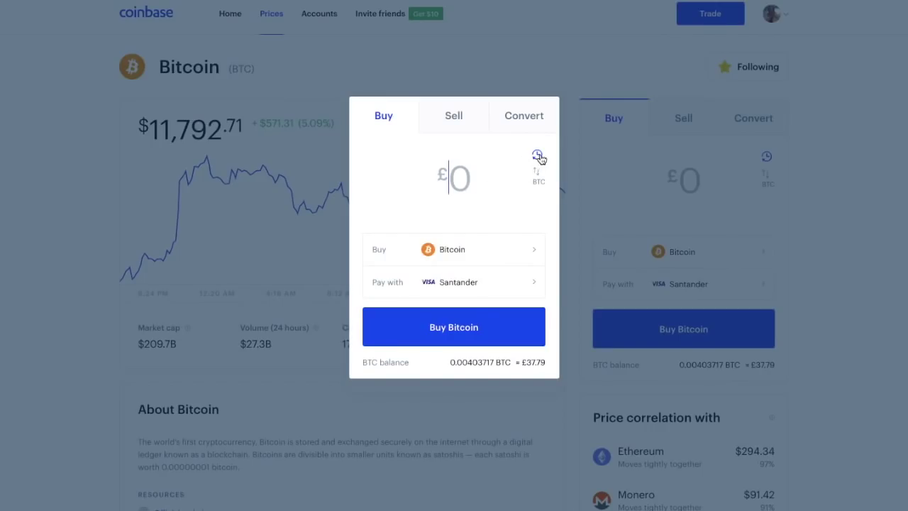
left_click(538, 157)
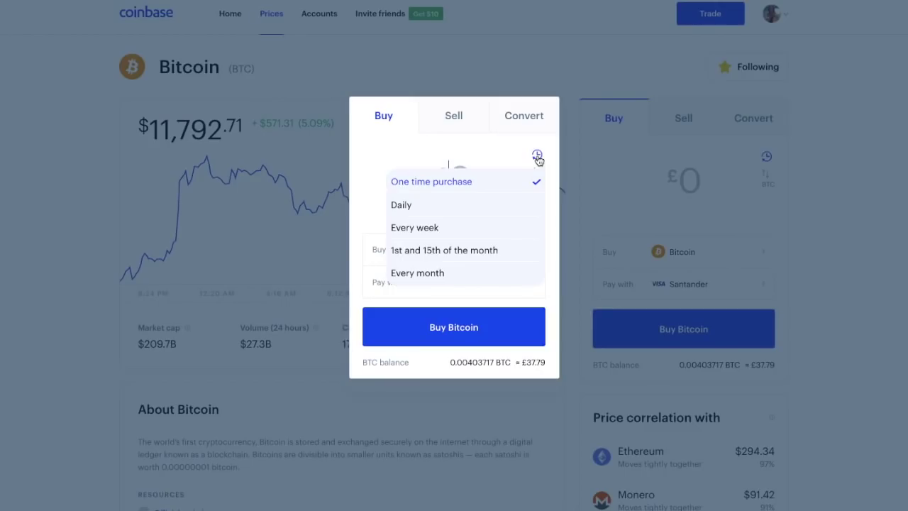
left_click(529, 186)
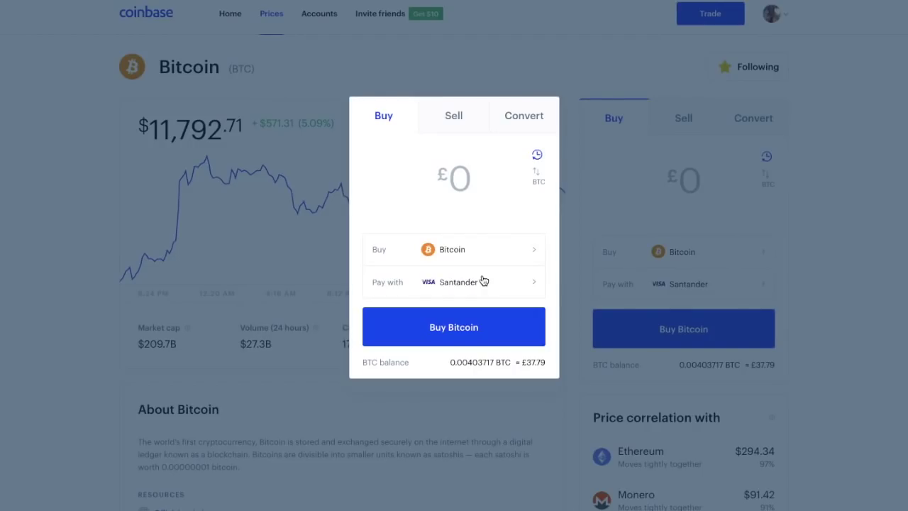
Step: Set the Bitcoin purchase to £100 paid with the Santander Visa card and preview it
left_click(484, 282)
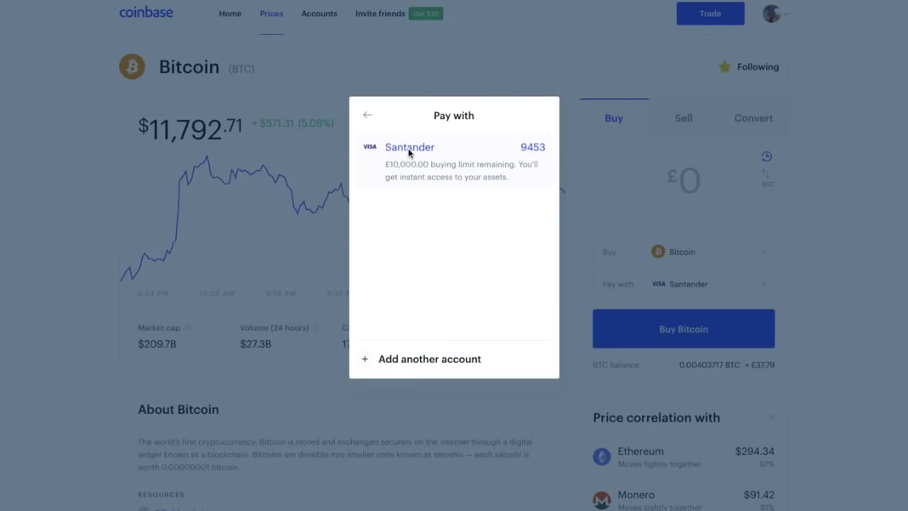
left_click(368, 119)
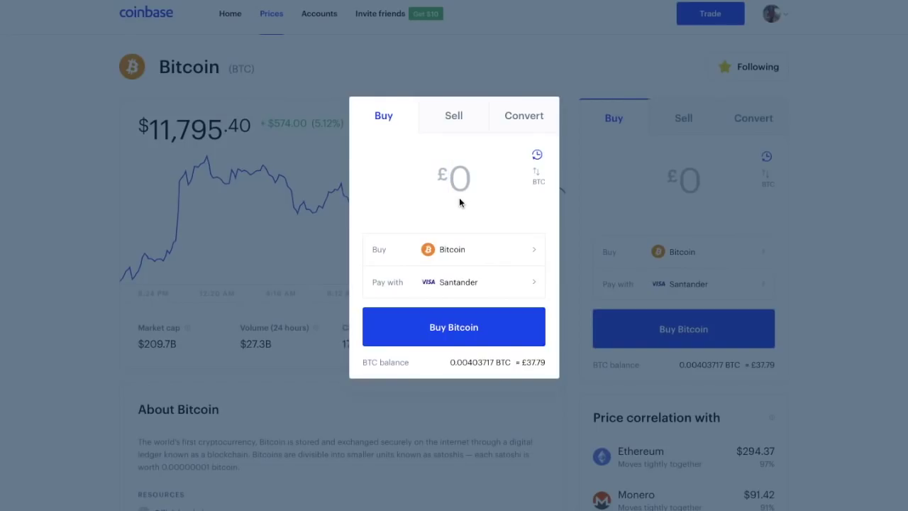
type("100")
key("Return")
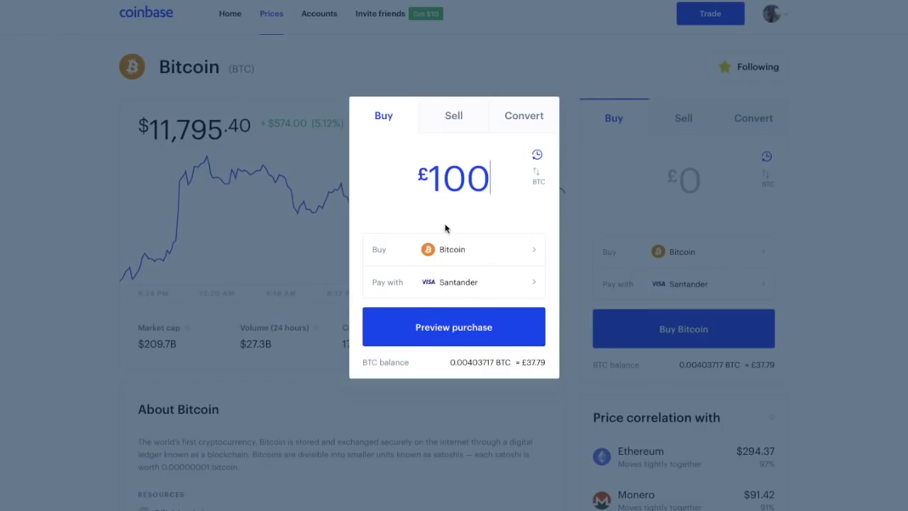
left_click(434, 324)
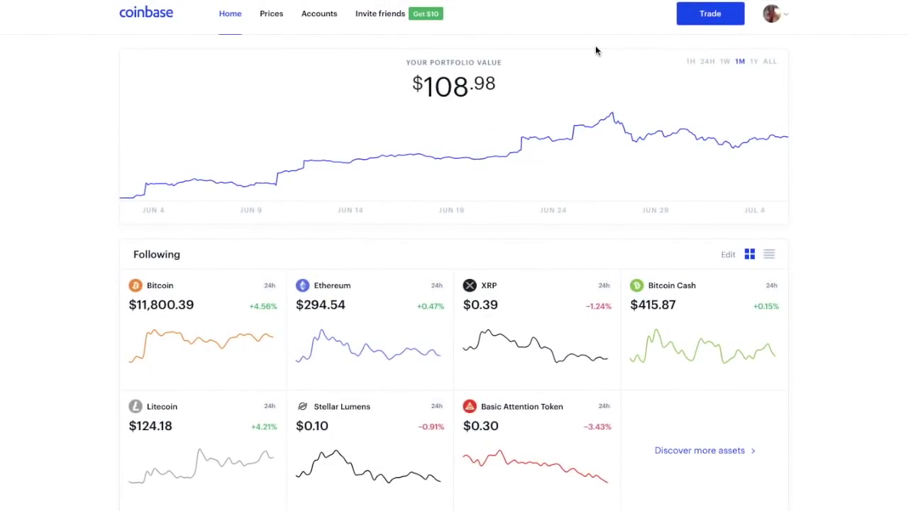
Step: Start adding a UK bank account as a payment method and fill in its sort code and account number
left_click(704, 19)
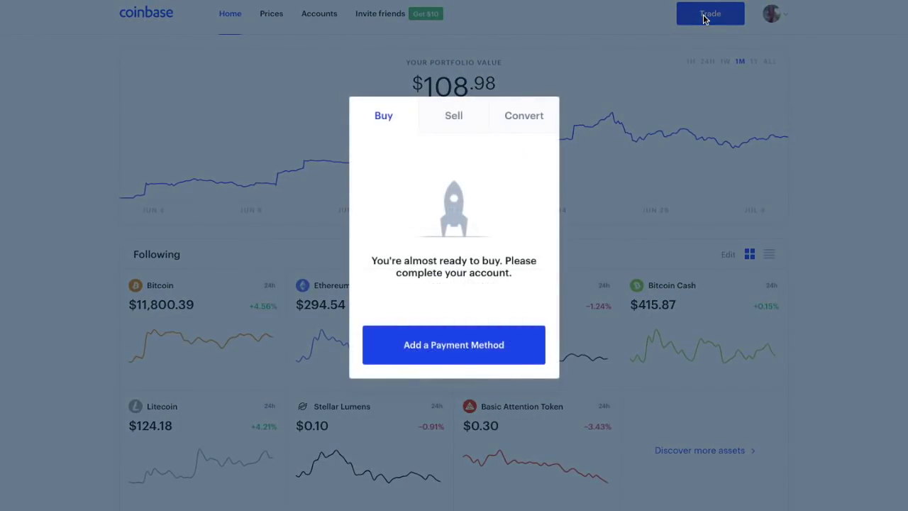
left_click(466, 344)
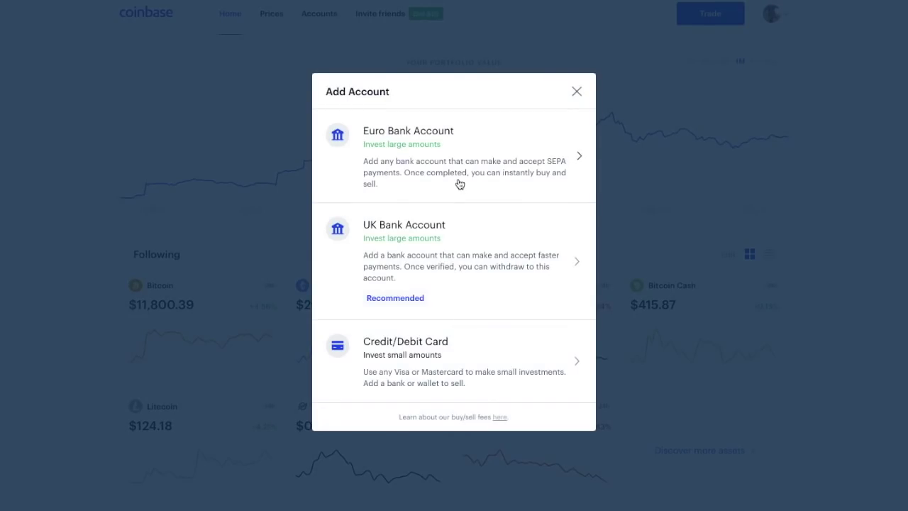
left_click(448, 273)
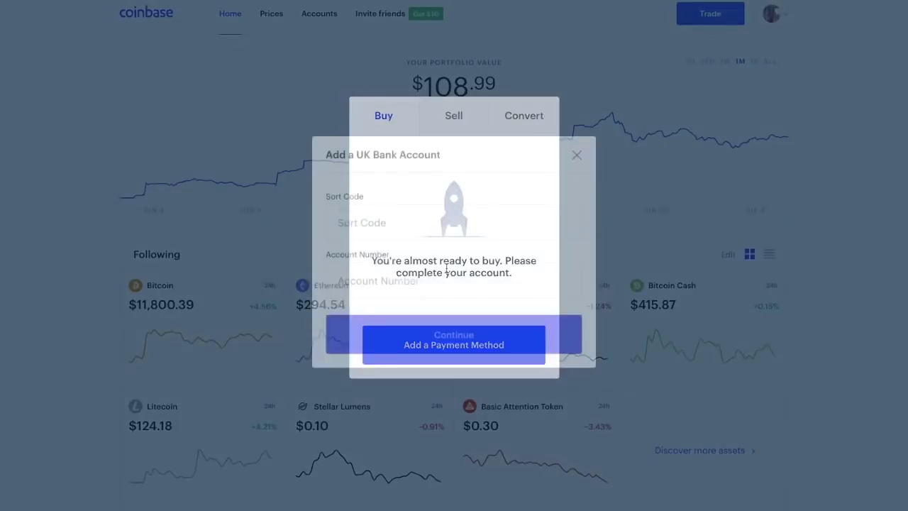
left_click(438, 225)
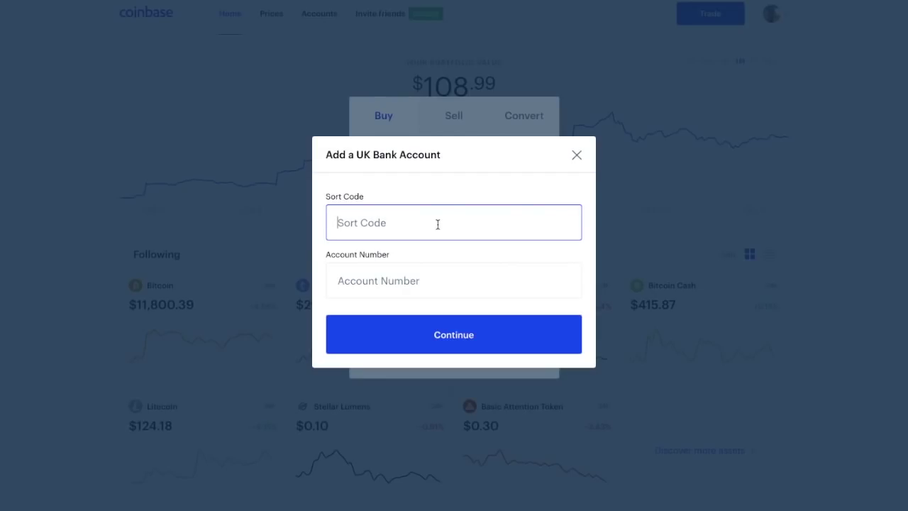
type("08")
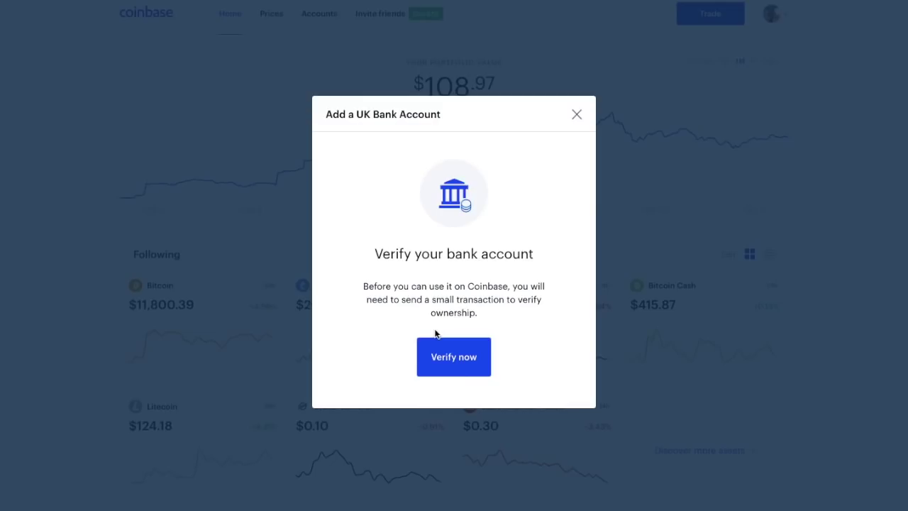
Step: Start verifying the UK bank account and copy the reference number for the £2.00 verification payment
left_click(454, 358)
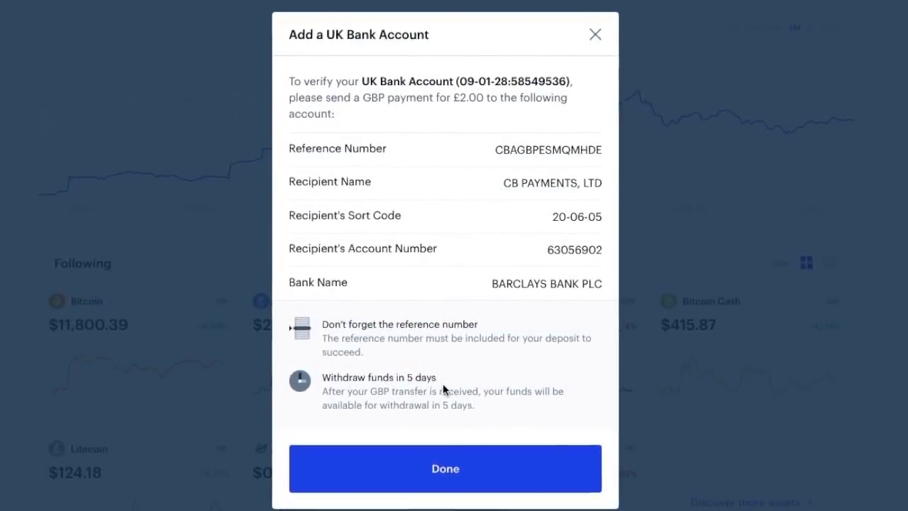
mouse_move(529, 160)
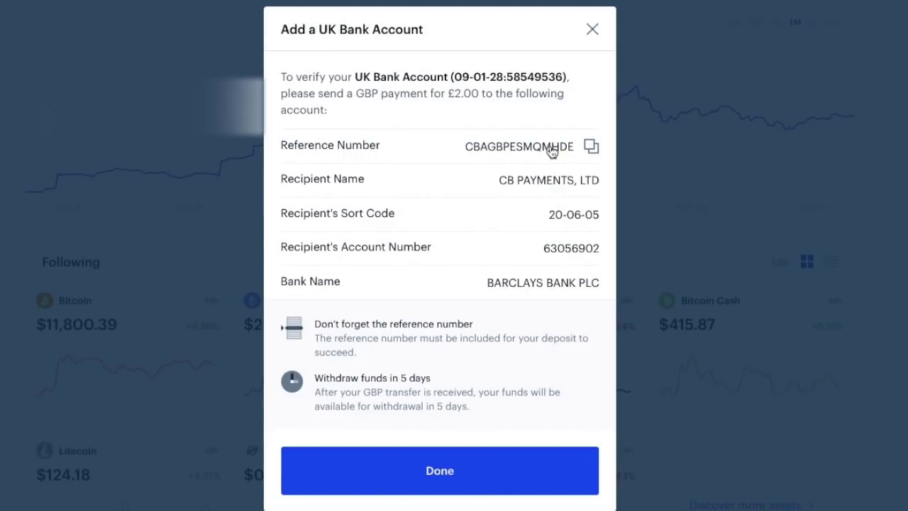
left_click(592, 147)
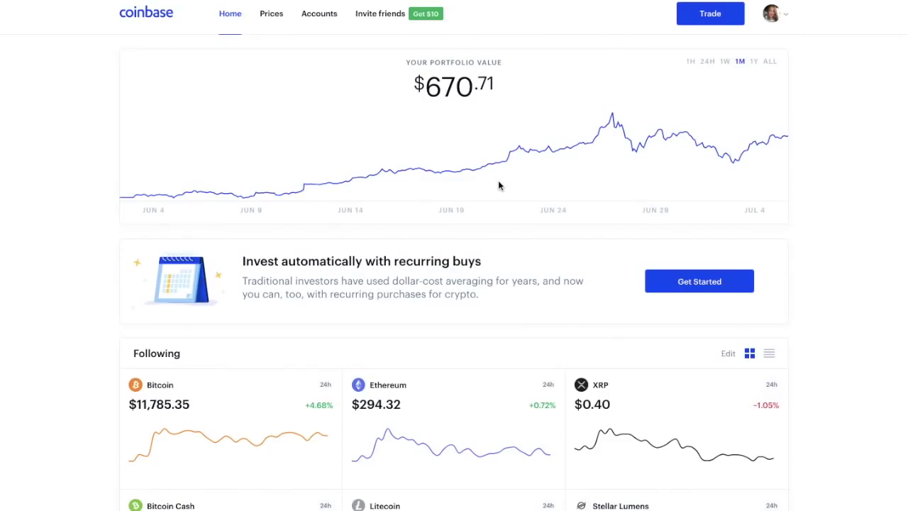
Step: Start a deposit into the GBP Wallet, copy its reference number and confirm having copied it to continue
left_click(319, 22)
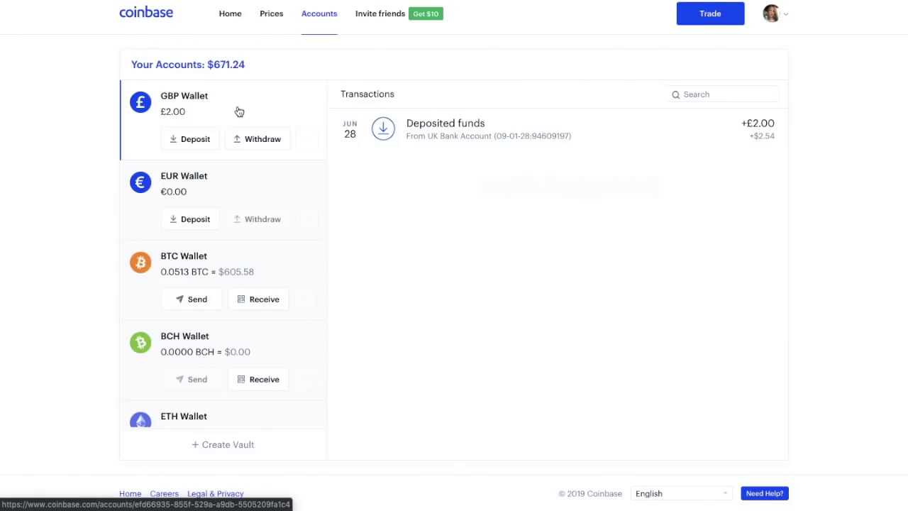
left_click(196, 139)
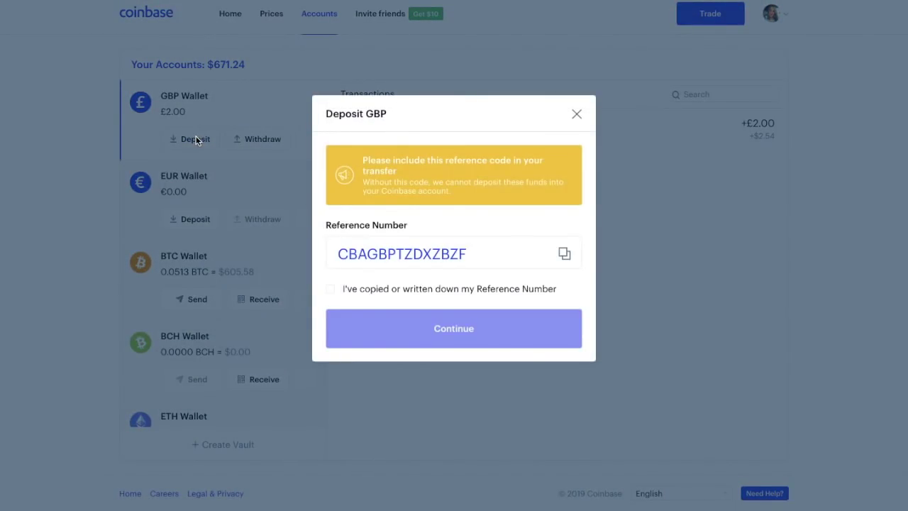
left_click(564, 255)
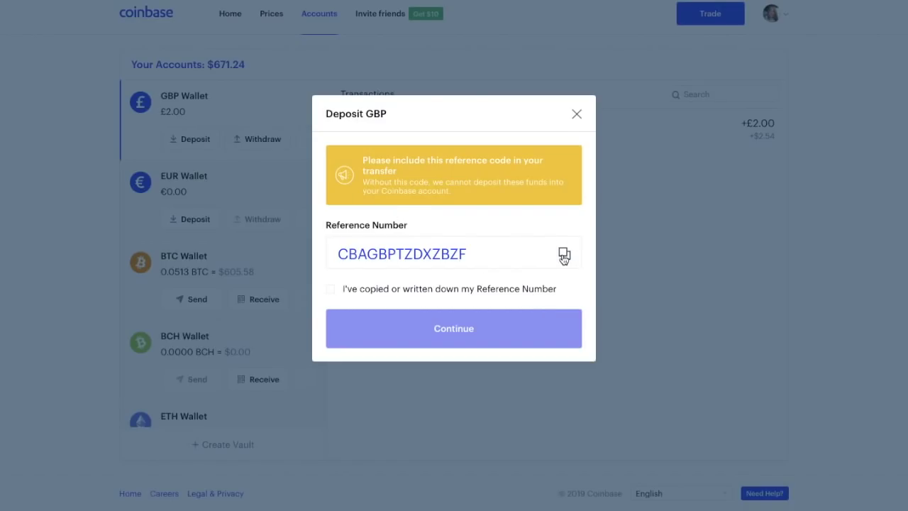
left_click(330, 294)
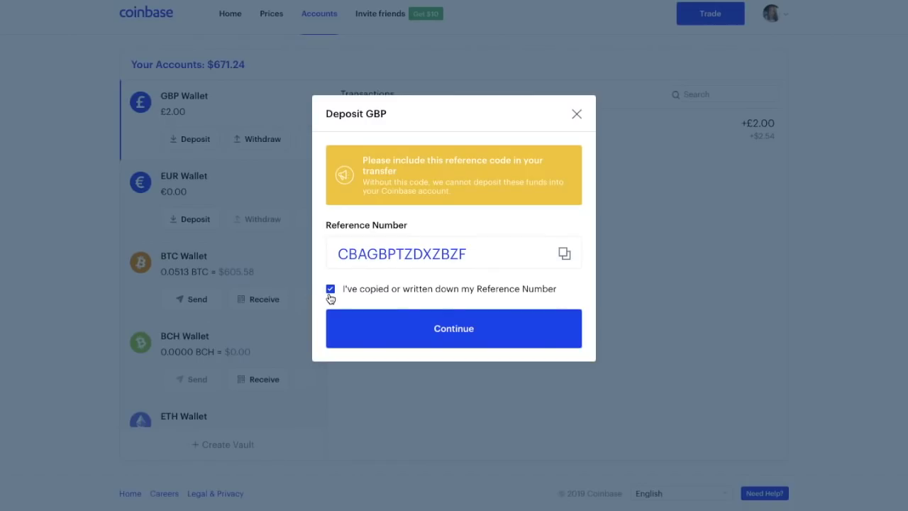
left_click(415, 331)
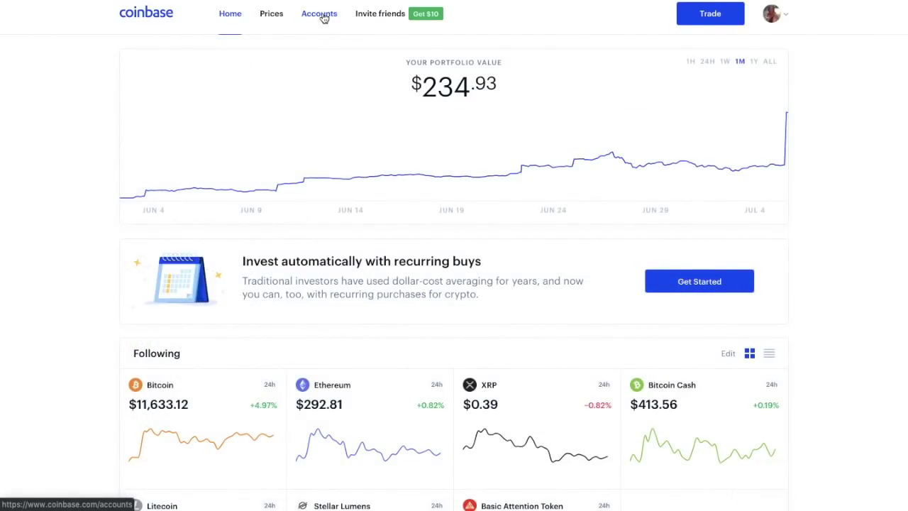
Step: Check the wallet balances and transactions in the accounts overview and start a Bitcoin purchase of £100
left_click(320, 14)
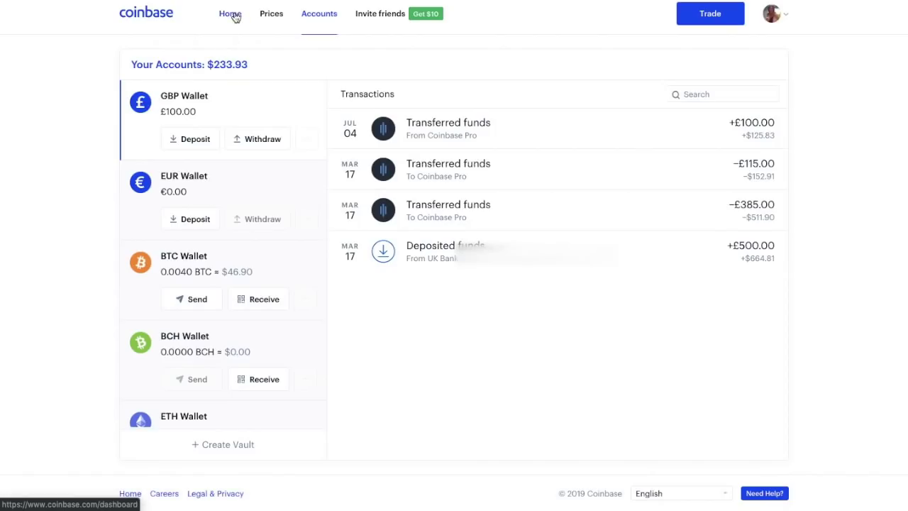
left_click(729, 17)
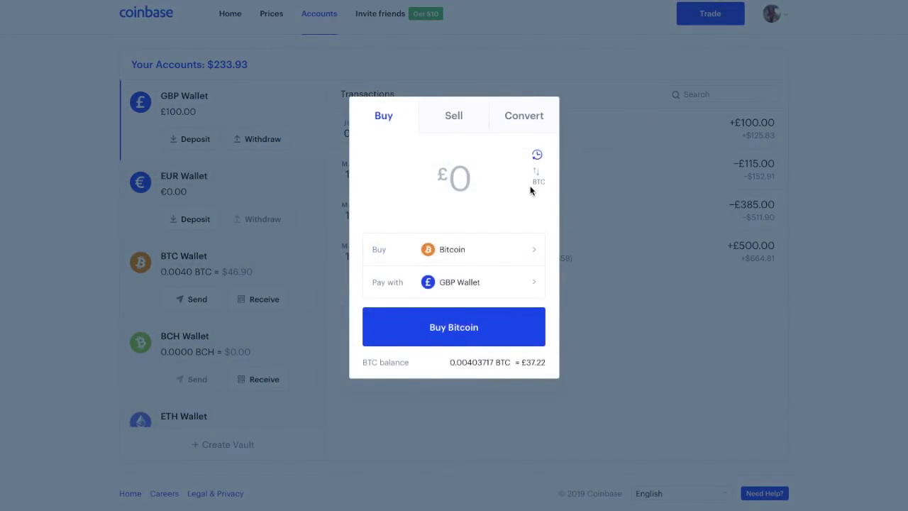
type("1")
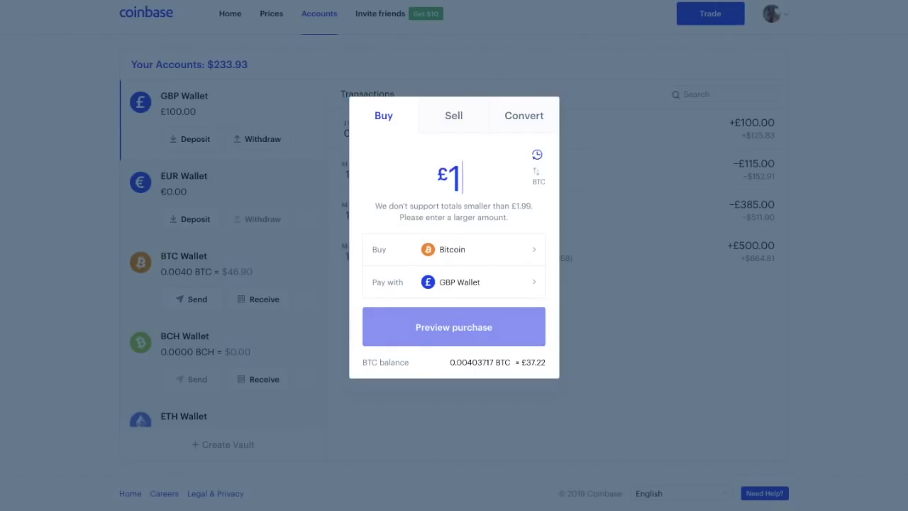
type("00")
key("Return")
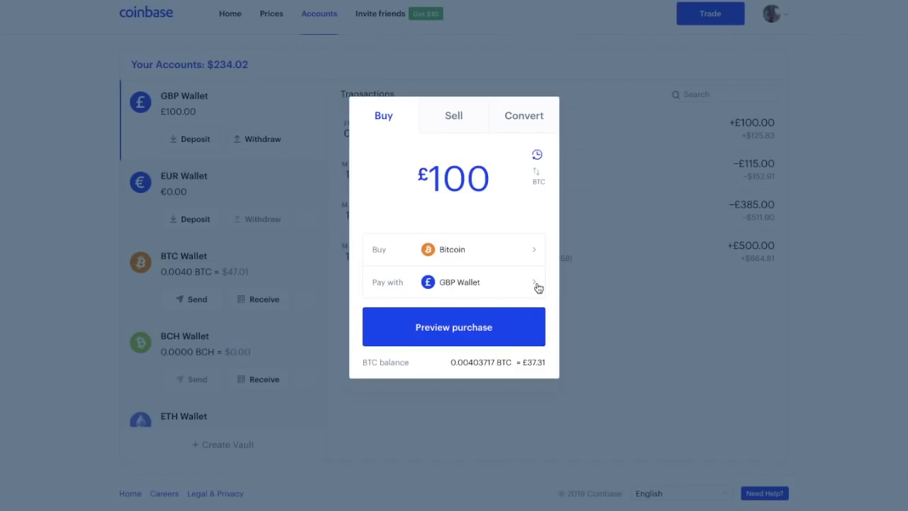
Step: Check the GBP Wallet as the payment source and preview the Bitcoin purchase
left_click(536, 283)
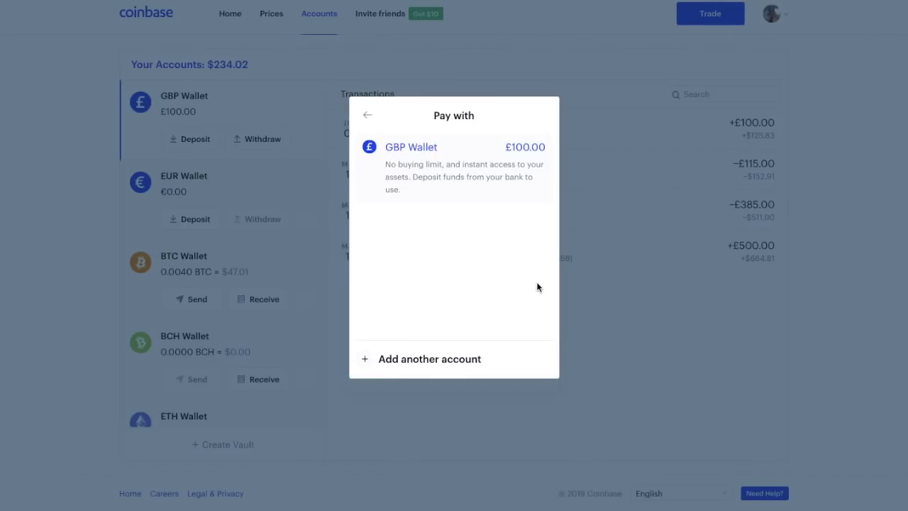
left_click(368, 115)
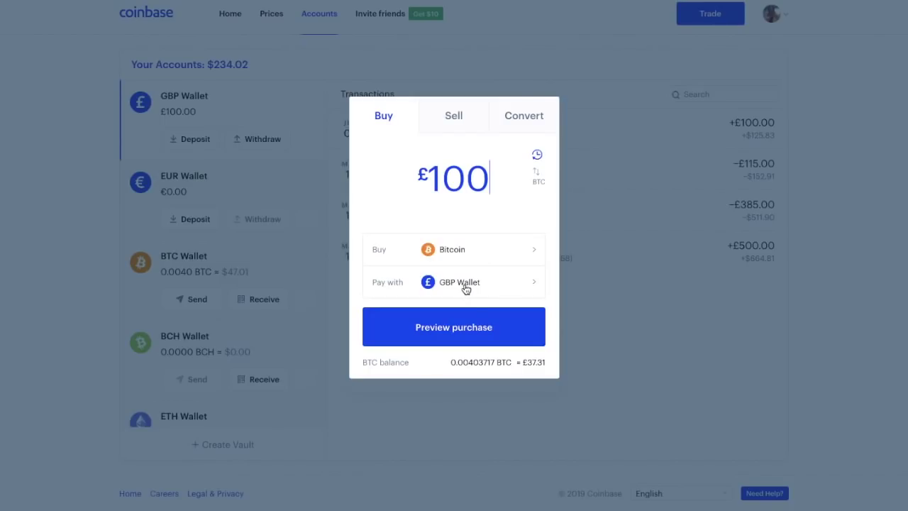
left_click(456, 336)
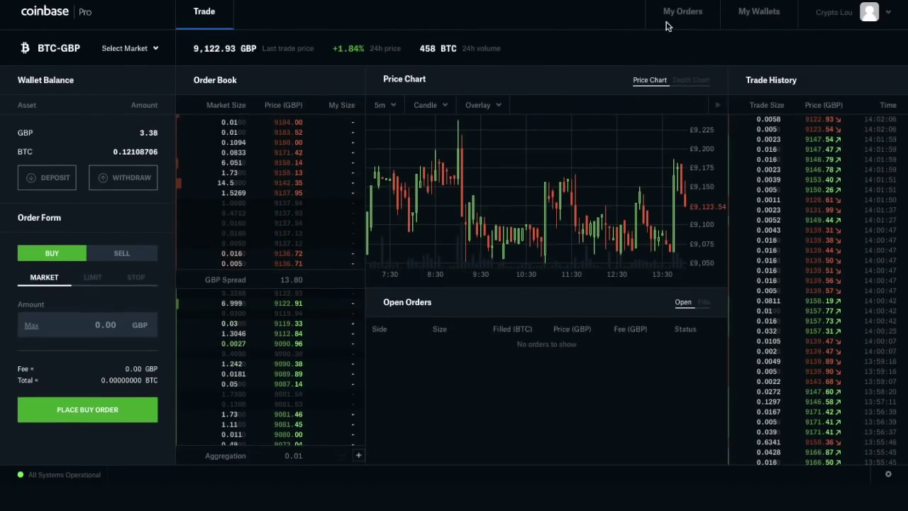
Step: Start a deposit from the wallets overview with British Pound as the currency type
left_click(759, 12)
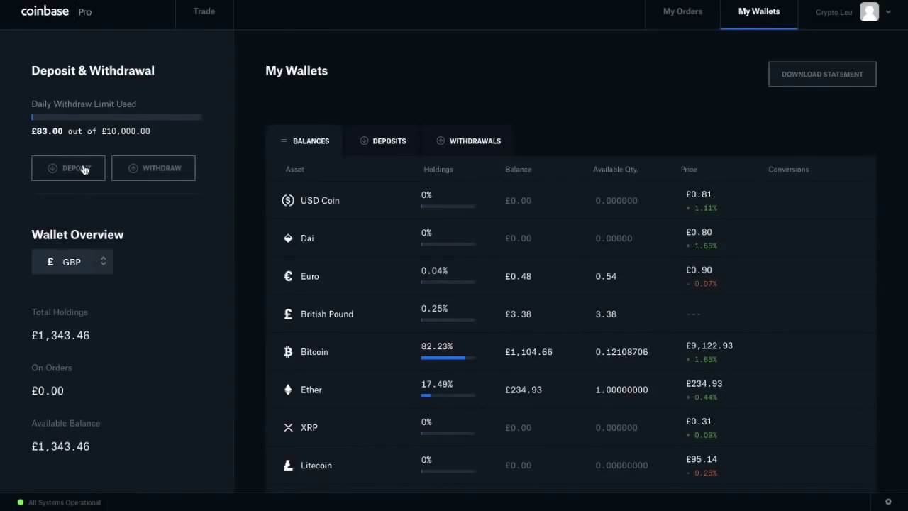
left_click(79, 170)
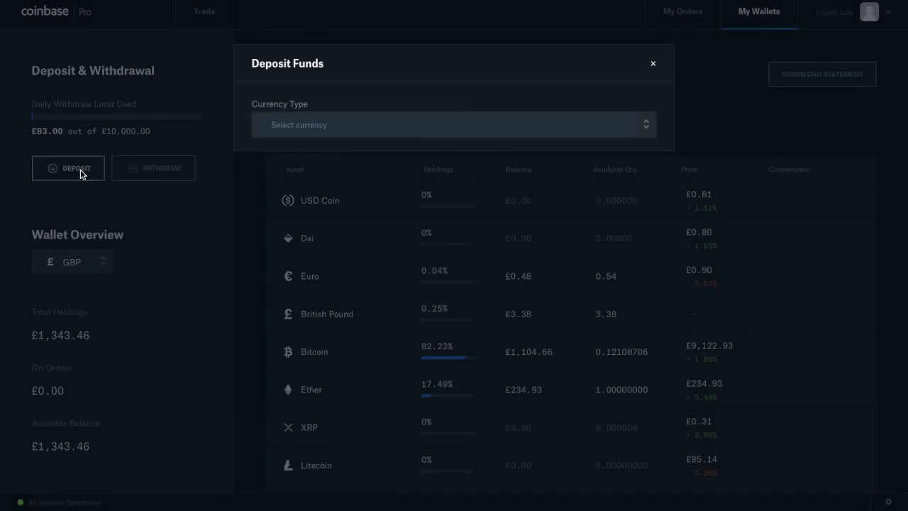
left_click(640, 127)
left_click(523, 197)
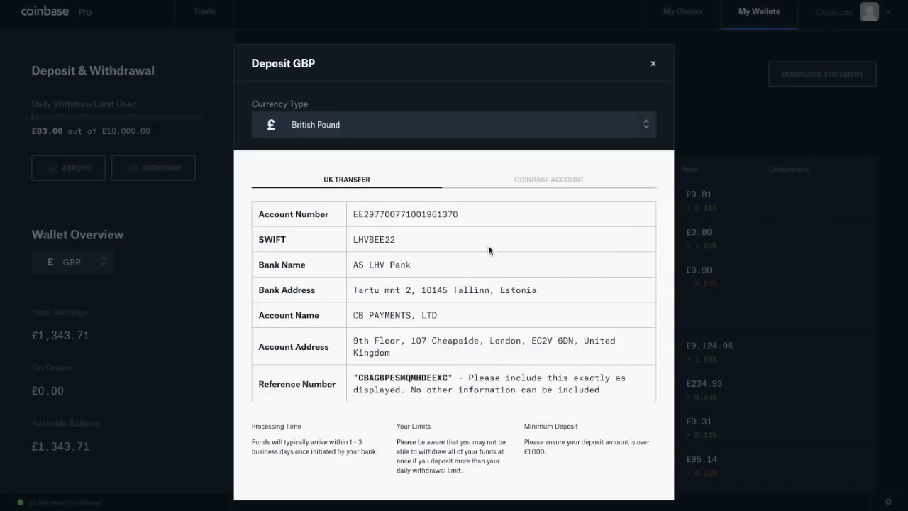
Step: Deposit the maximum £100.00 from the Coinbase account's GBP Wallet and dismiss the completion notice
left_click(572, 182)
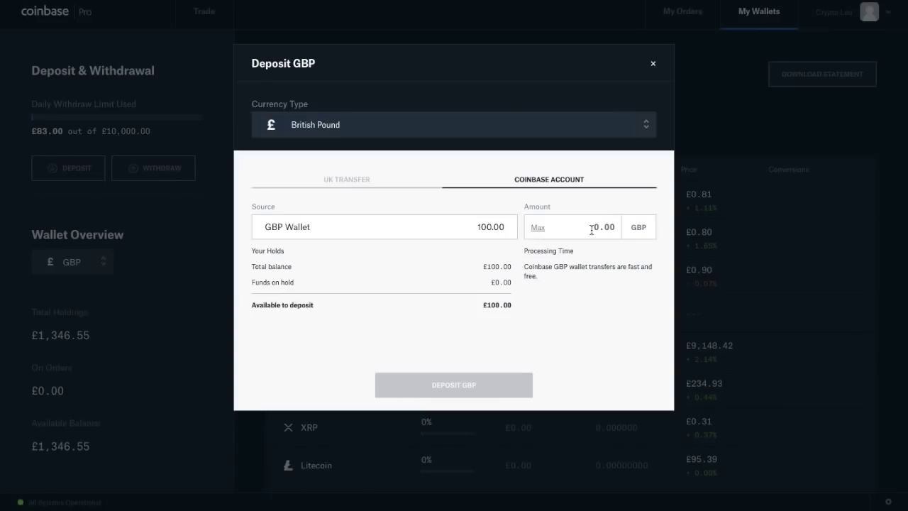
left_click(539, 229)
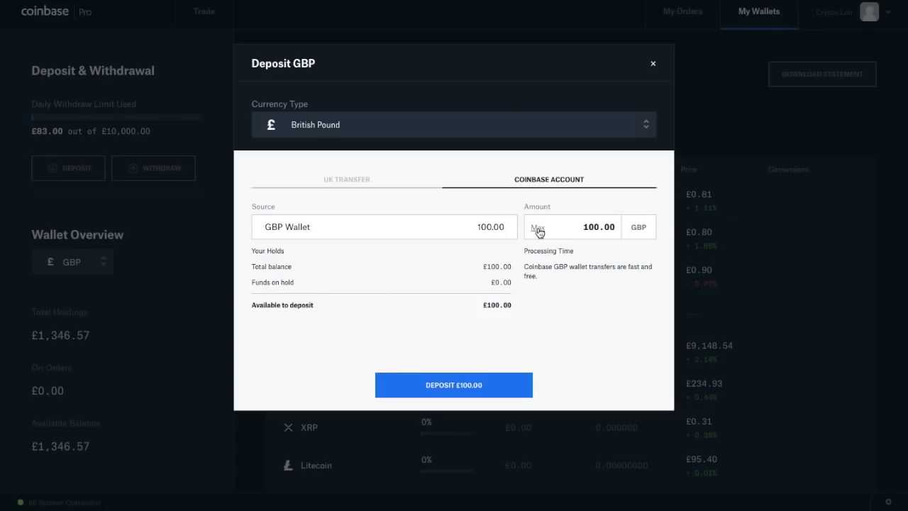
left_click(465, 386)
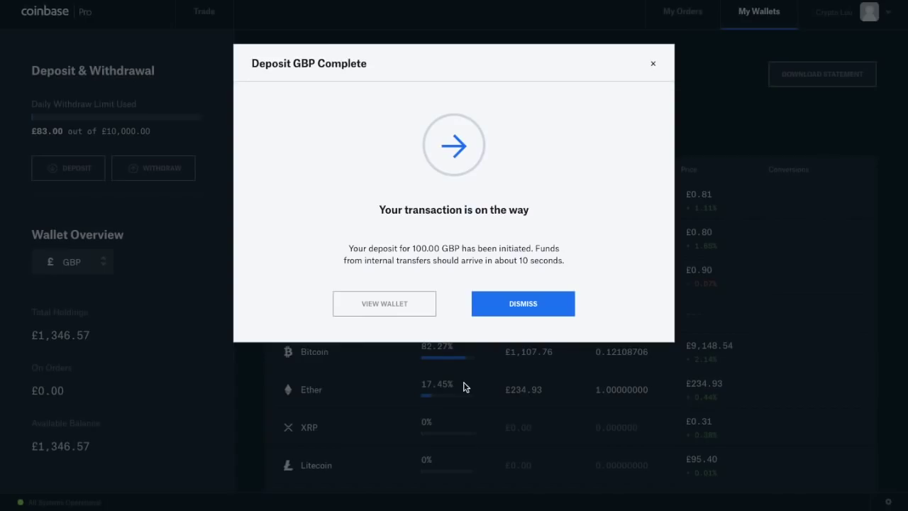
left_click(561, 306)
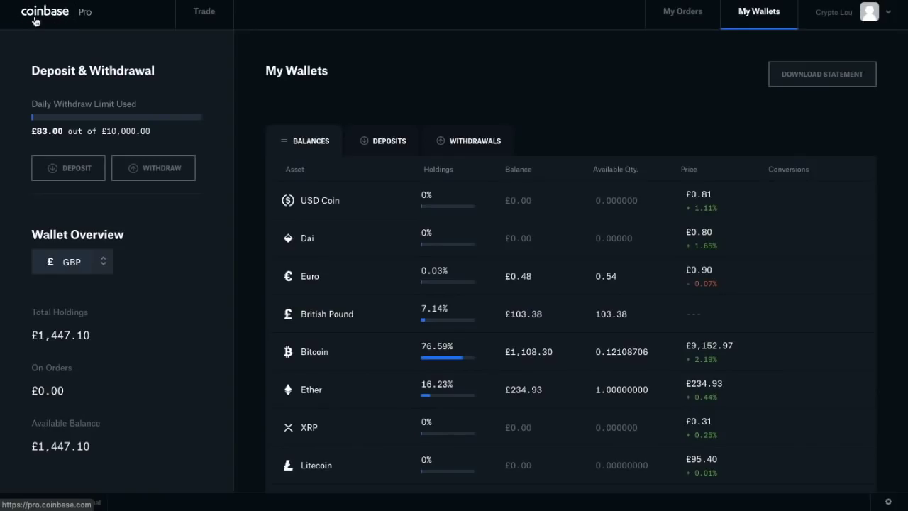
Step: Return to the trading view and set up a limit buy order in the BTC-GBP market
left_click(50, 14)
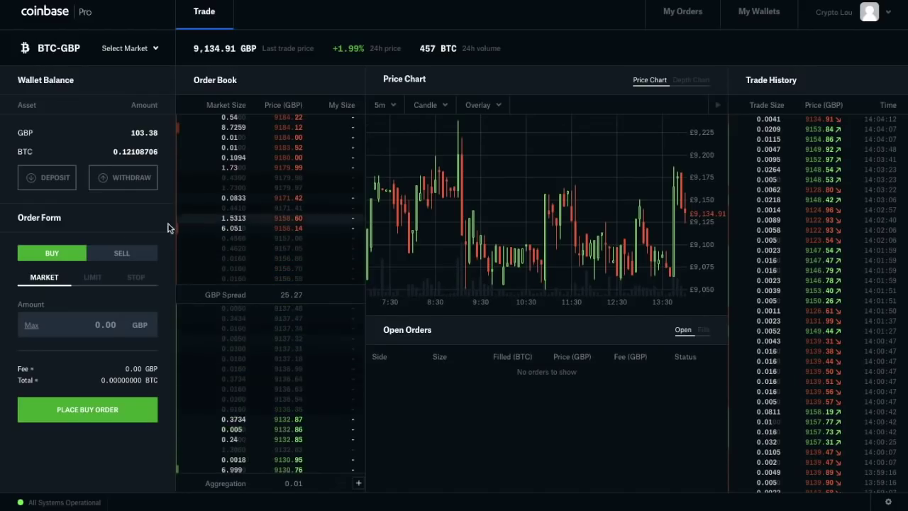
left_click(53, 258)
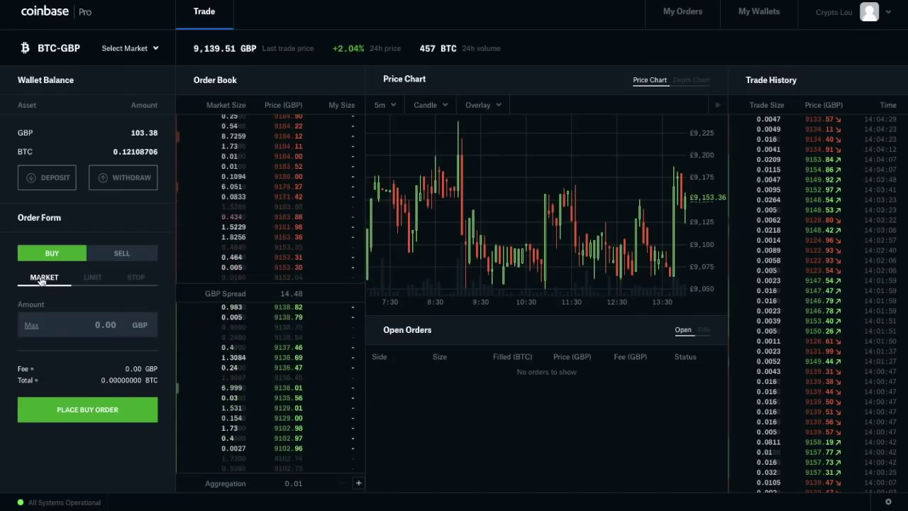
left_click(85, 282)
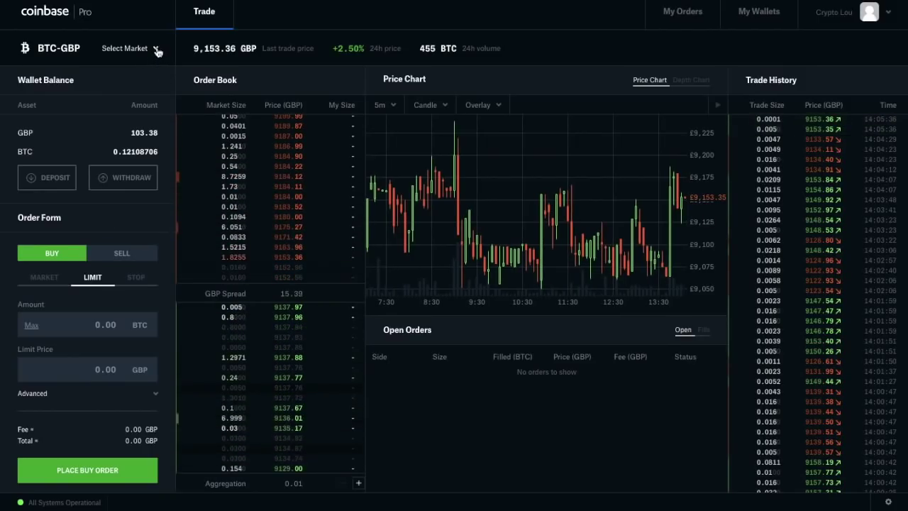
left_click(157, 49)
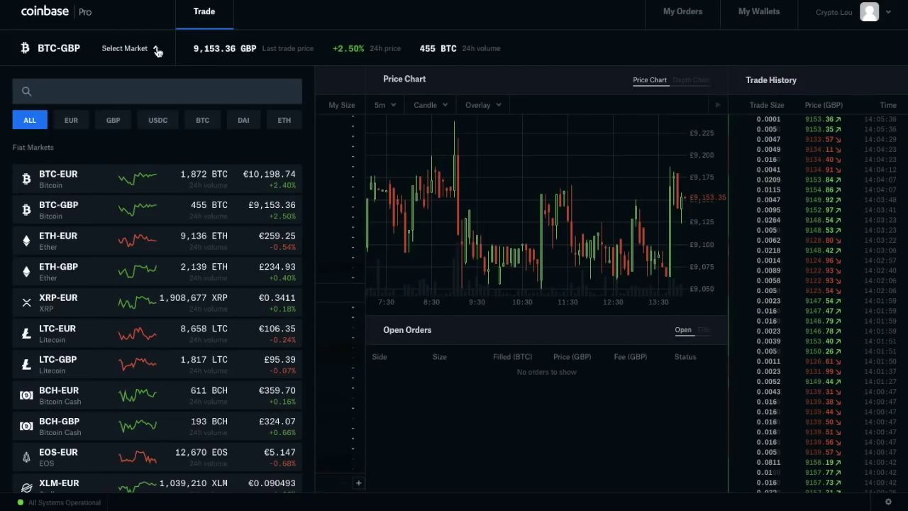
left_click(74, 218)
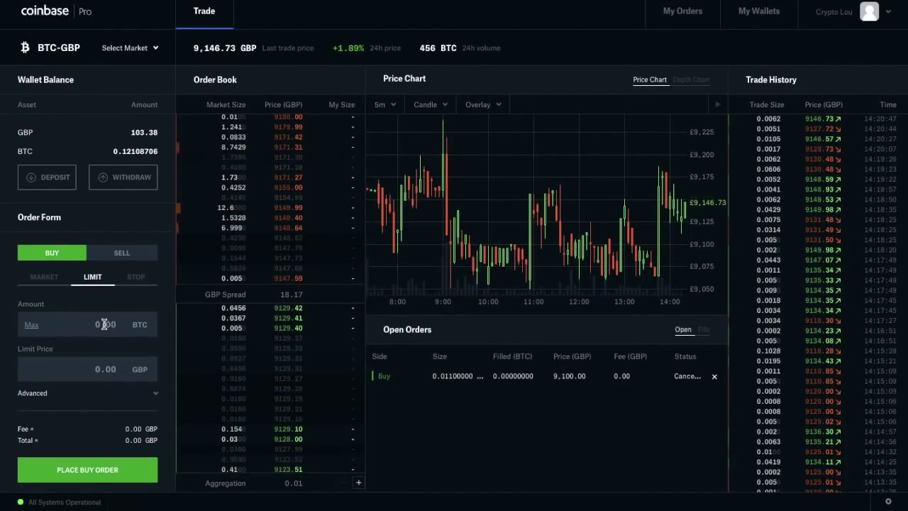
Step: Enter an order amount of 0.011 BTC, take a limit price from the order book's bids and round it to 9123.00 GBP
left_click(105, 324)
type("0.011")
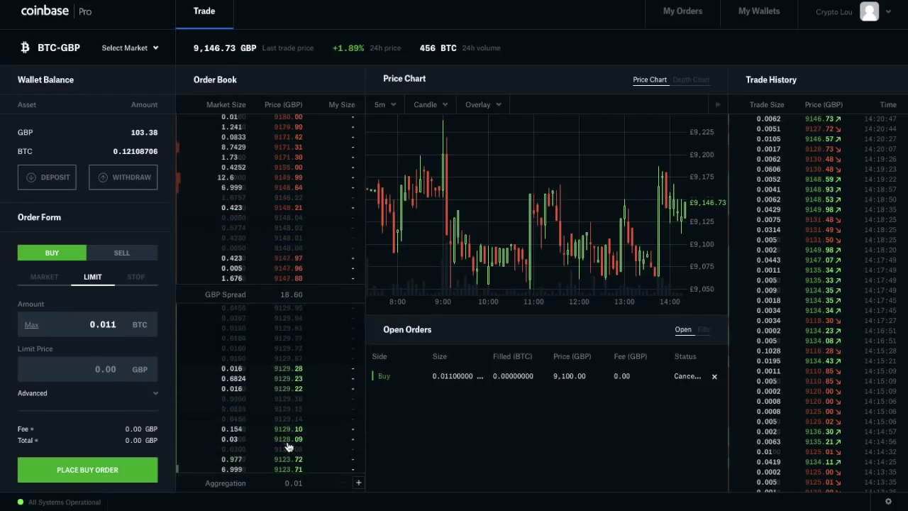
left_click(292, 461)
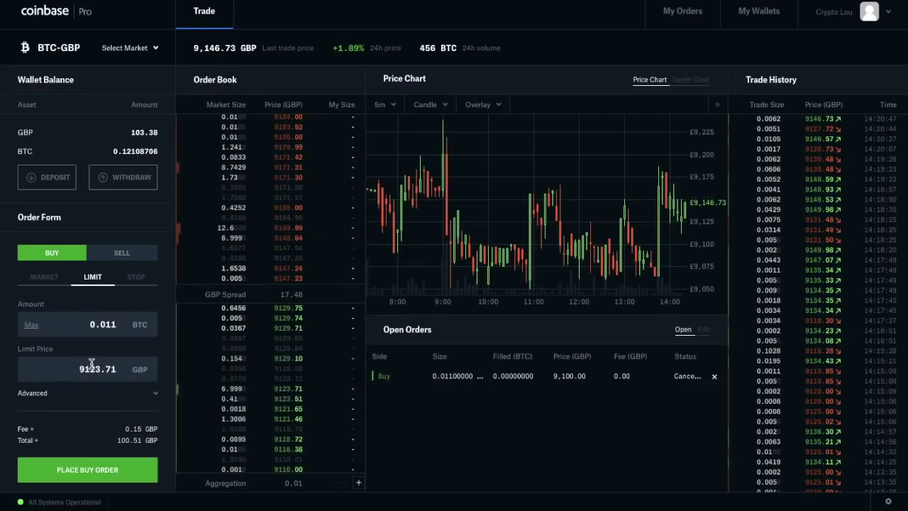
left_click(117, 369)
key("BackSpace")
key("BackSpace")
type("00")
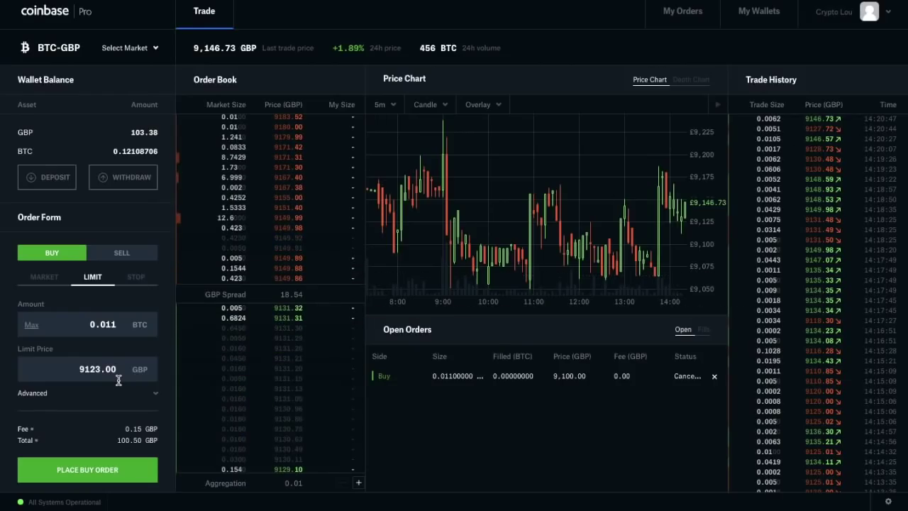
Step: Set the limit price to 9130.00 GBP and place the buy order
left_click(98, 367)
key("BackSpace")
key("BackSpace")
type("30")
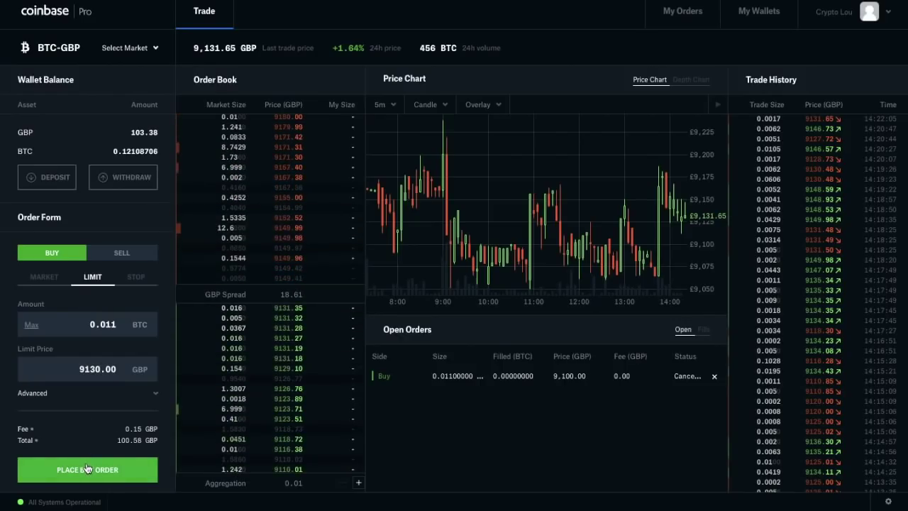
left_click(86, 469)
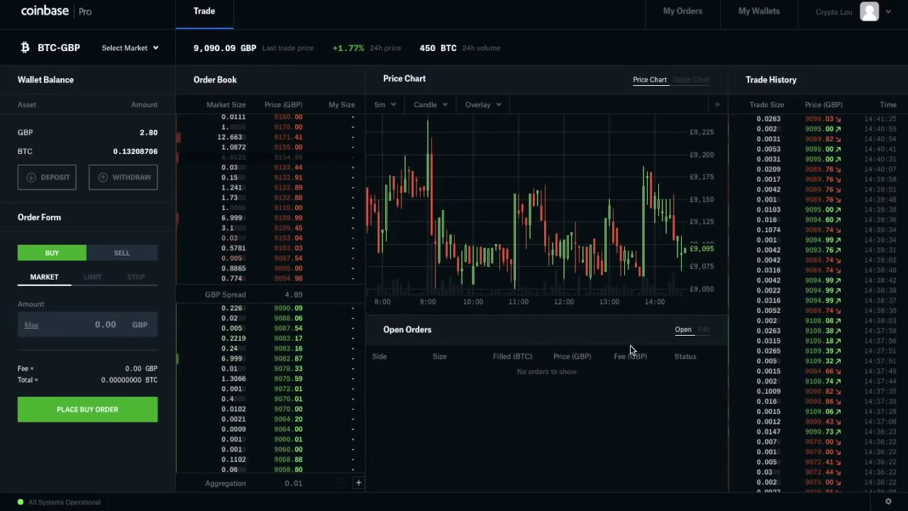
Step: Check the Bitcoin purchase in the fills list and expand its details in the filled orders overview
left_click(703, 330)
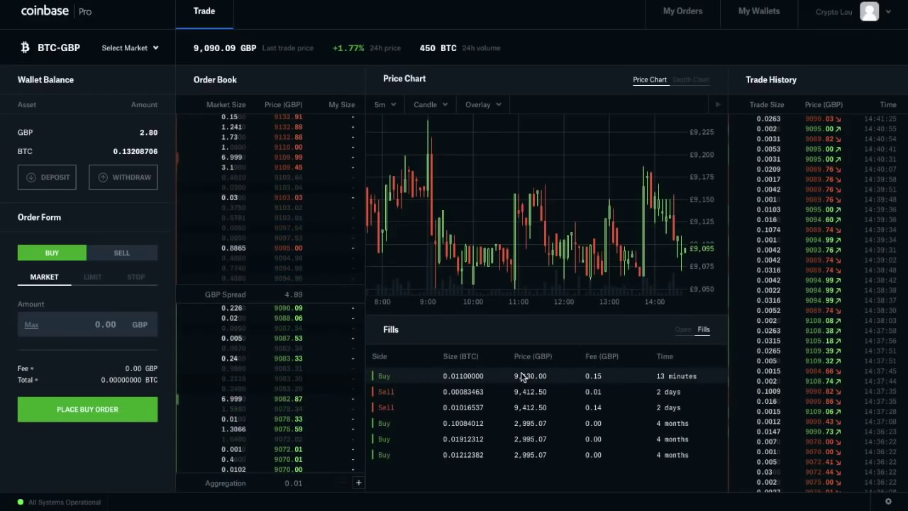
left_click(678, 23)
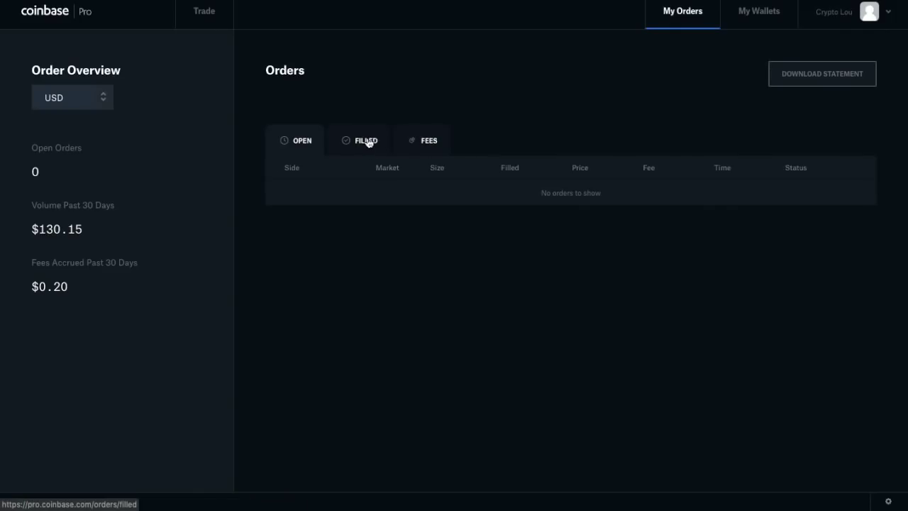
left_click(368, 143)
left_click(417, 197)
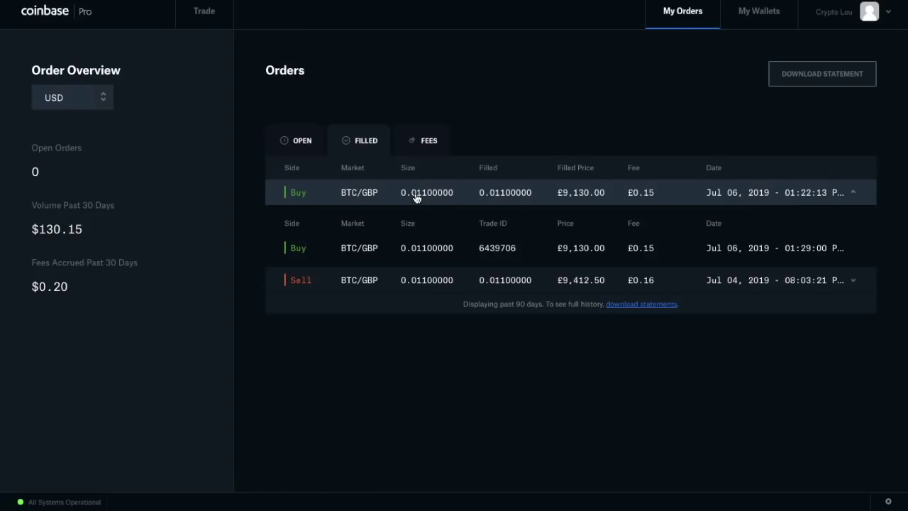
Step: Start a withdrawal from the wallets overview with Bitcoin as the currency type
left_click(759, 13)
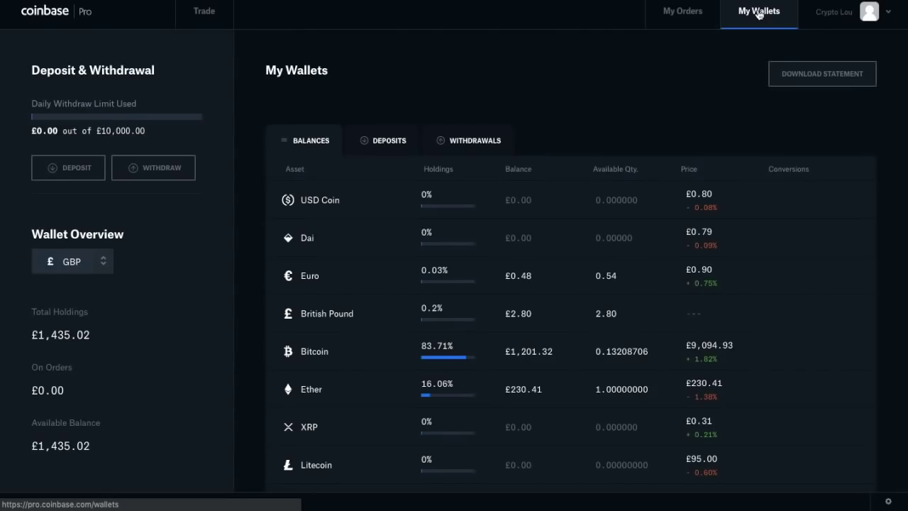
left_click(157, 175)
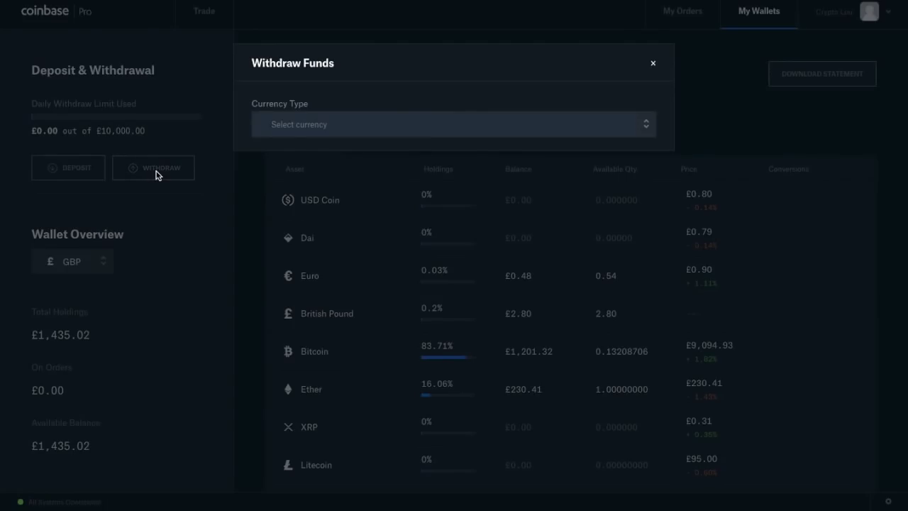
left_click(646, 128)
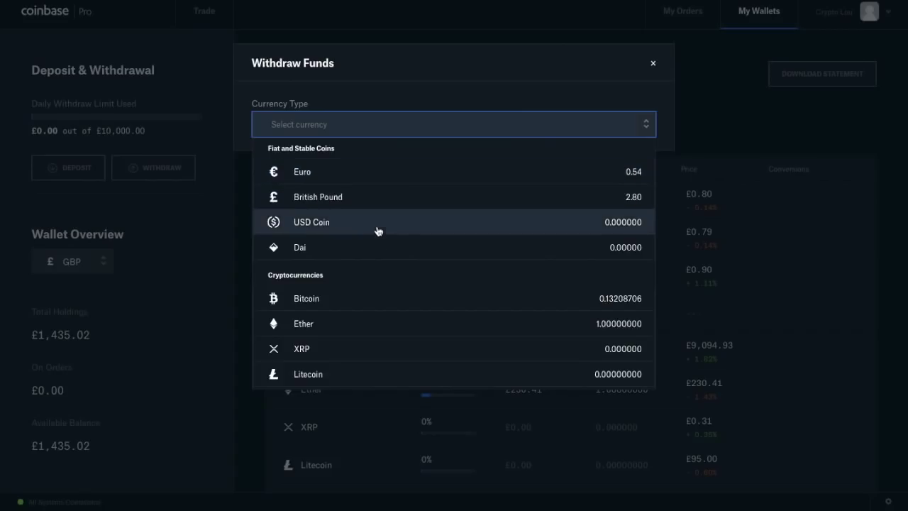
left_click(352, 298)
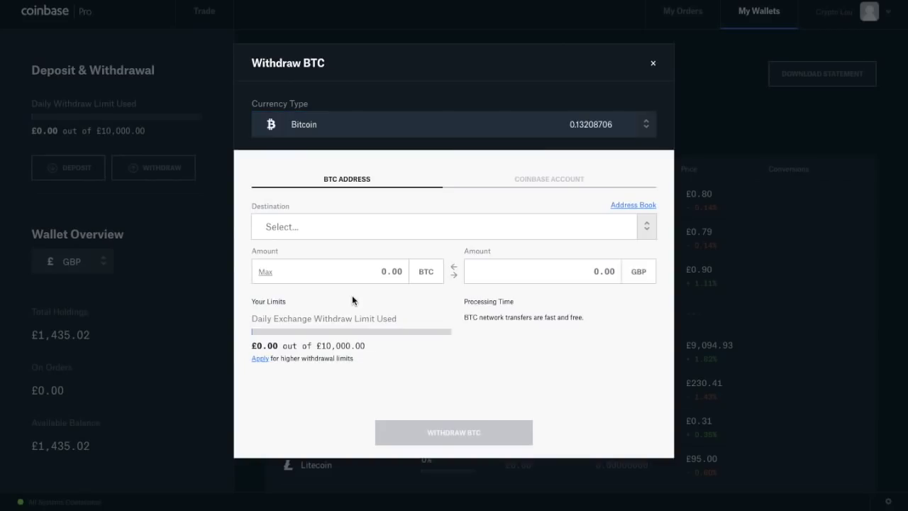